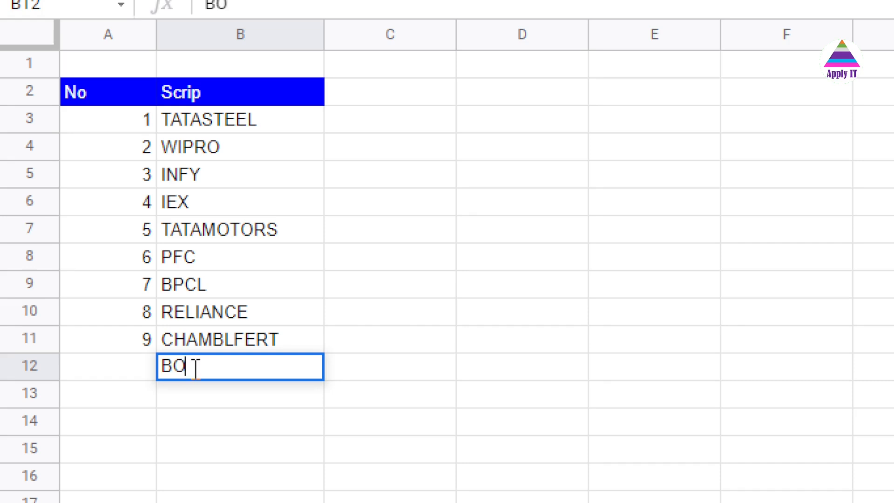
- Enter BOB as the next scrip in row 12 of both the numbered list and the Buy No list
key(Return)
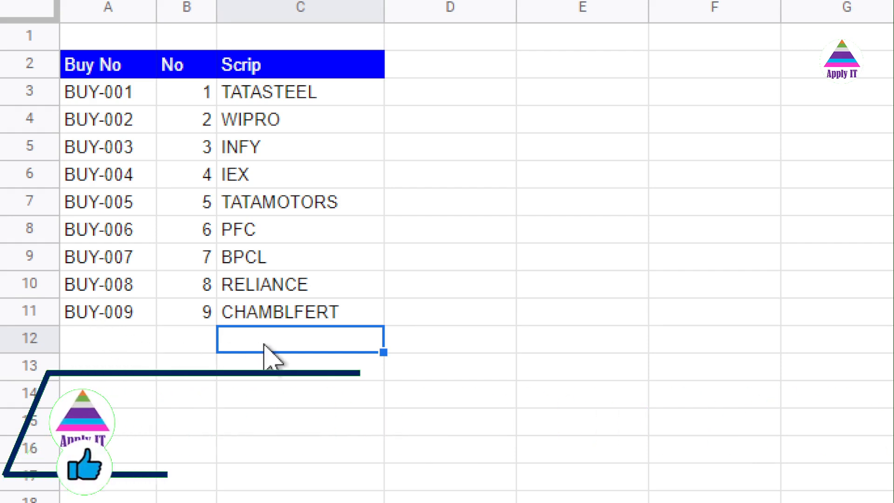
text(BOB)
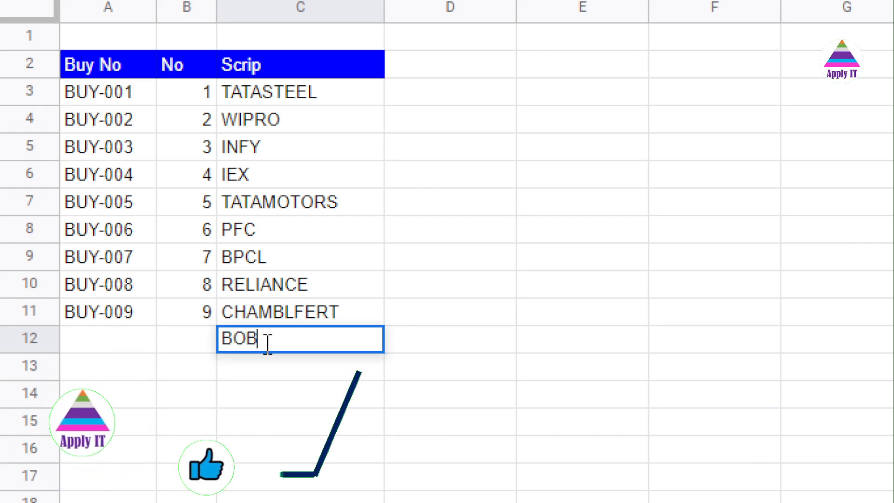
key(Return)
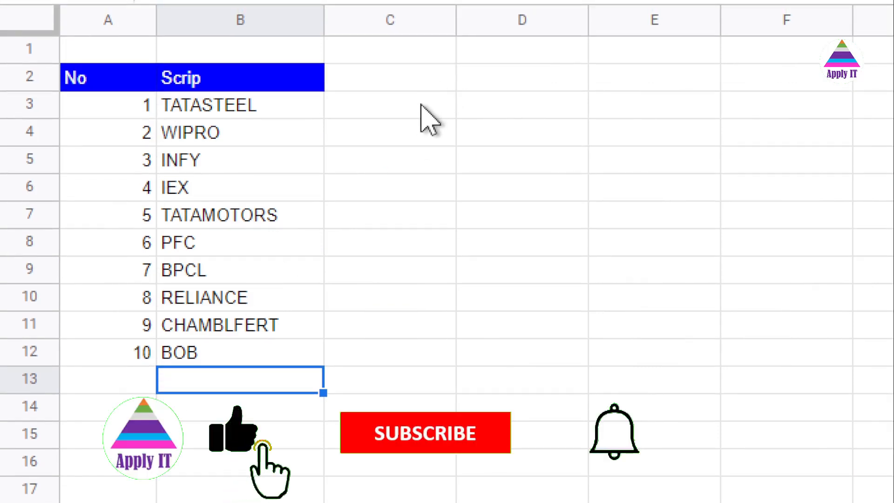
- Generate a test series of sequential numbers in column C with =SEQUENCE(11) in C3
click(421, 105)
text(=)
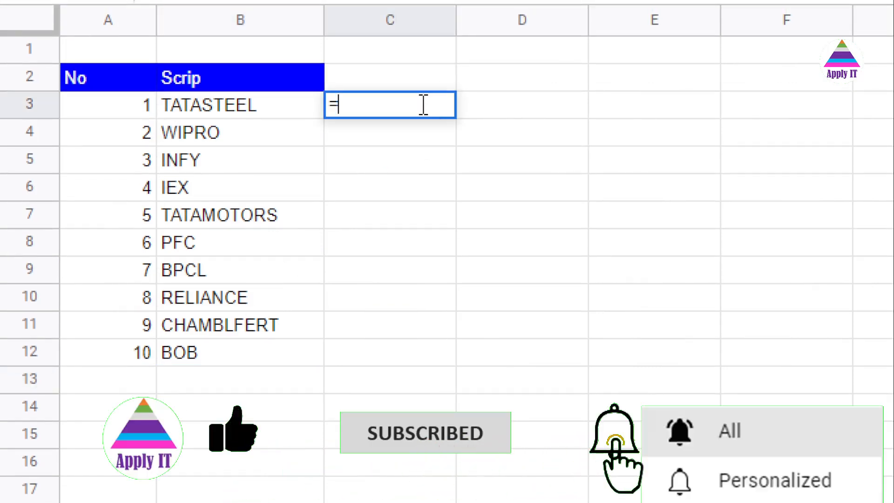
text(SEQU)
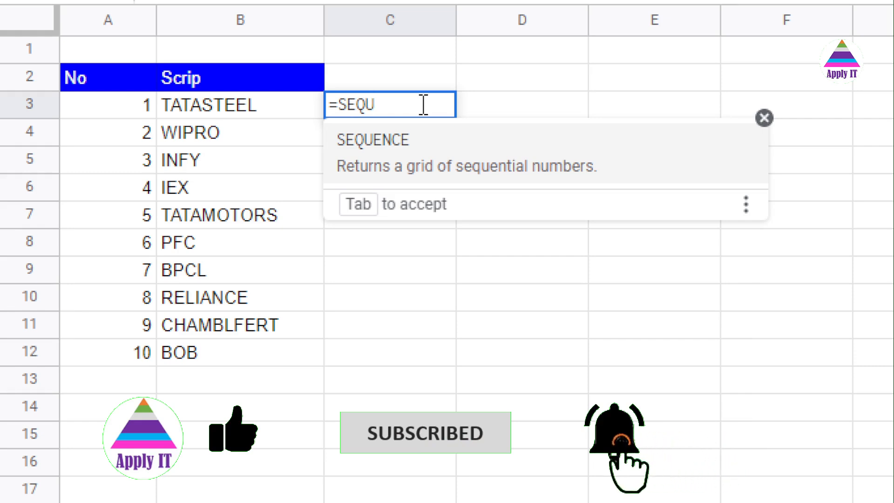
key(Tab)
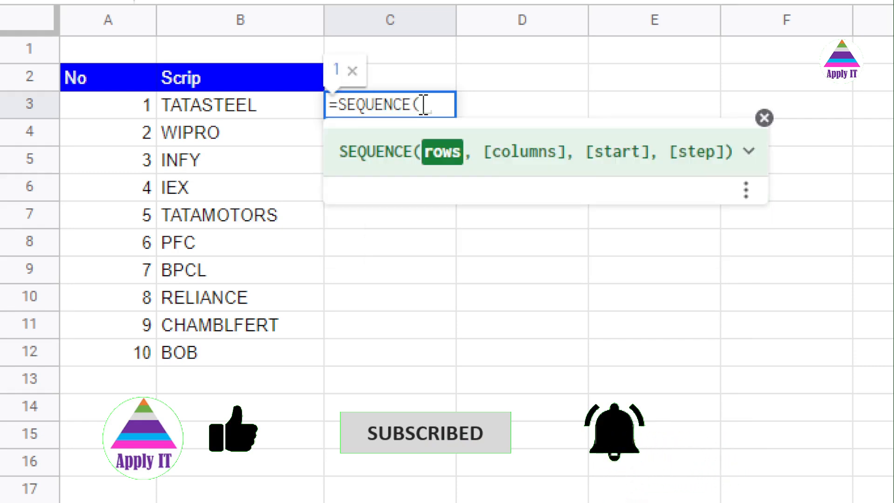
text(1)
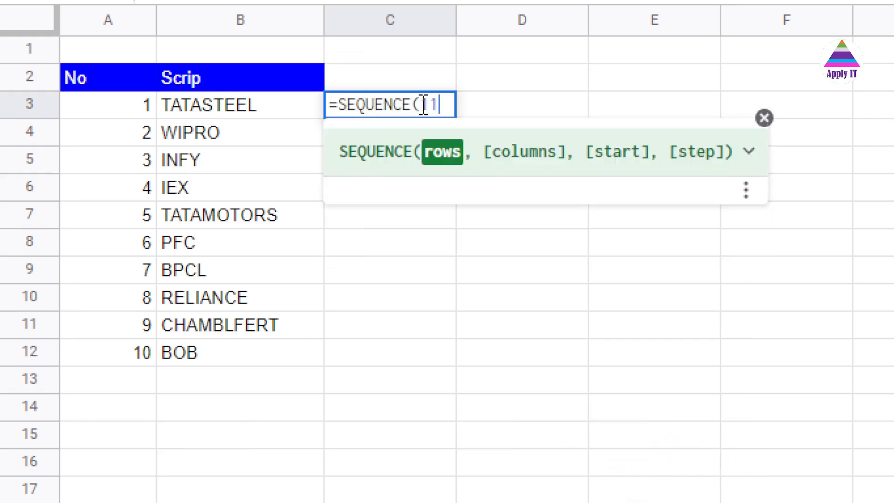
text())
key(Return)
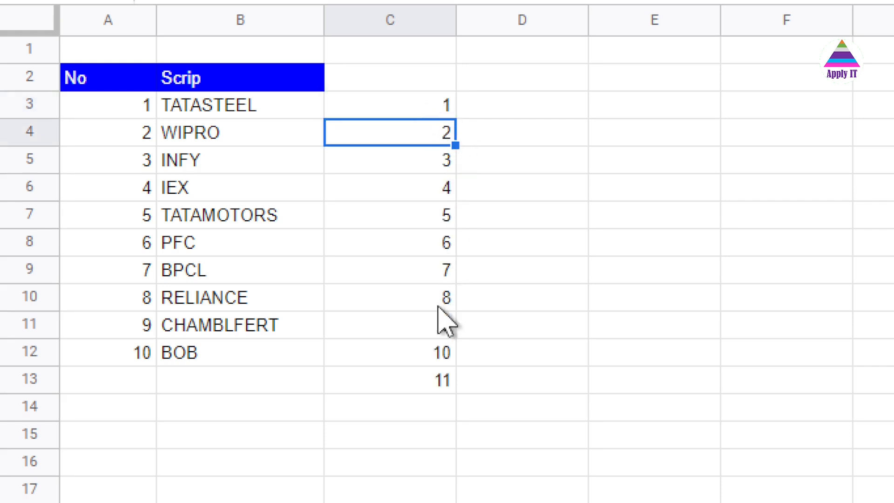
click(438, 385)
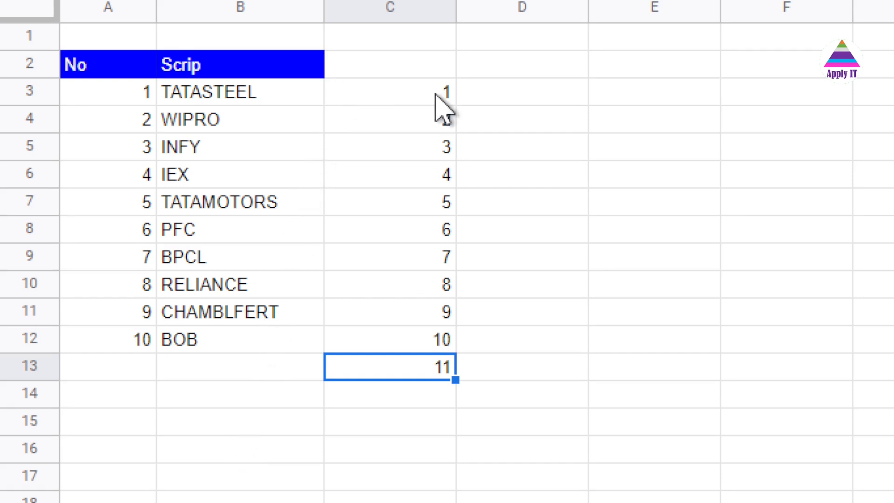
- Narrow column C and count the scrips in D3 with =COUNTA(B3:B)
click(480, 94)
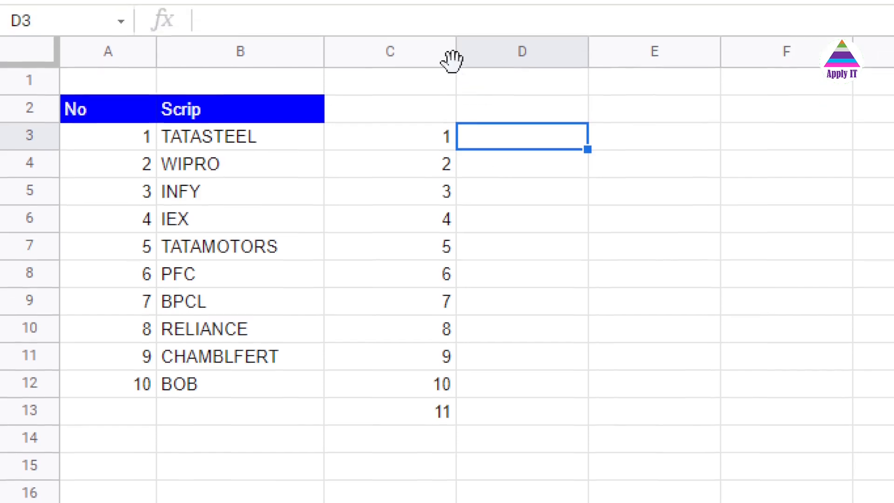
drag(454, 67, 352, 85)
text(=)
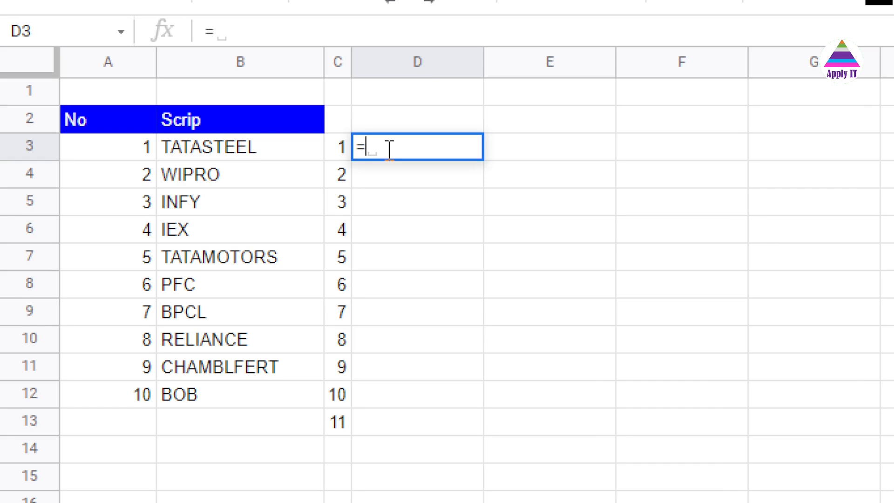
text(COUN)
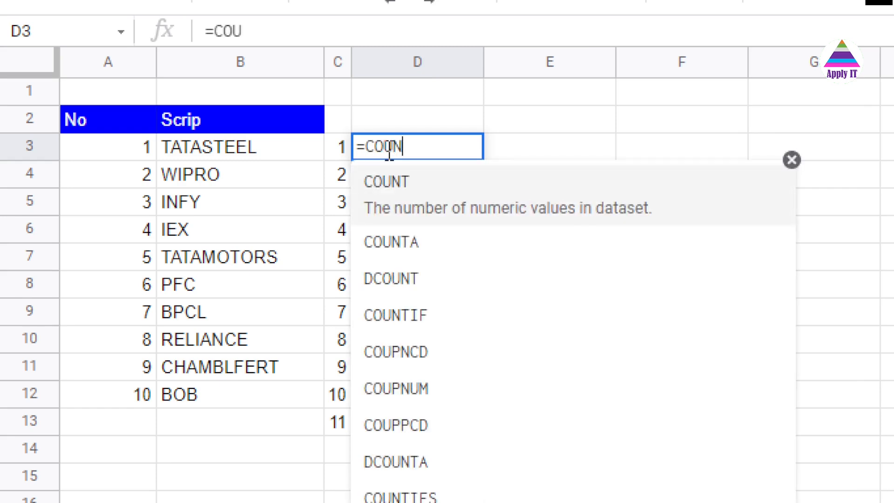
text(TA)
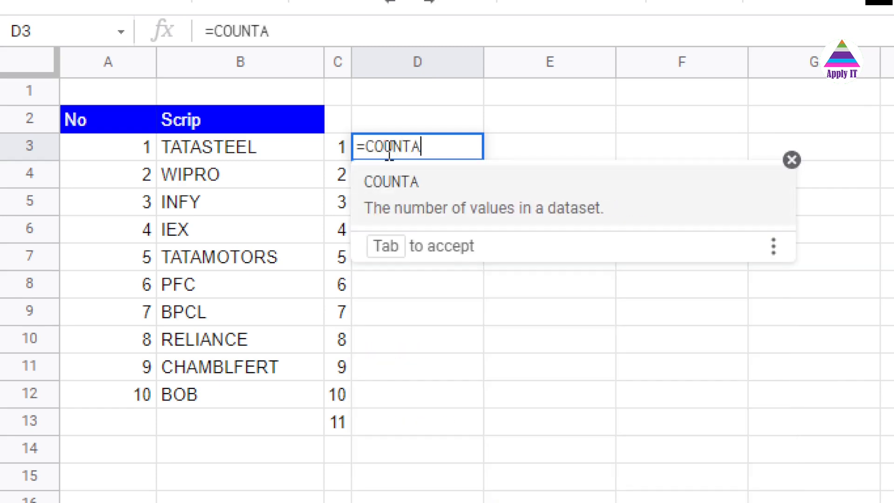
text(()
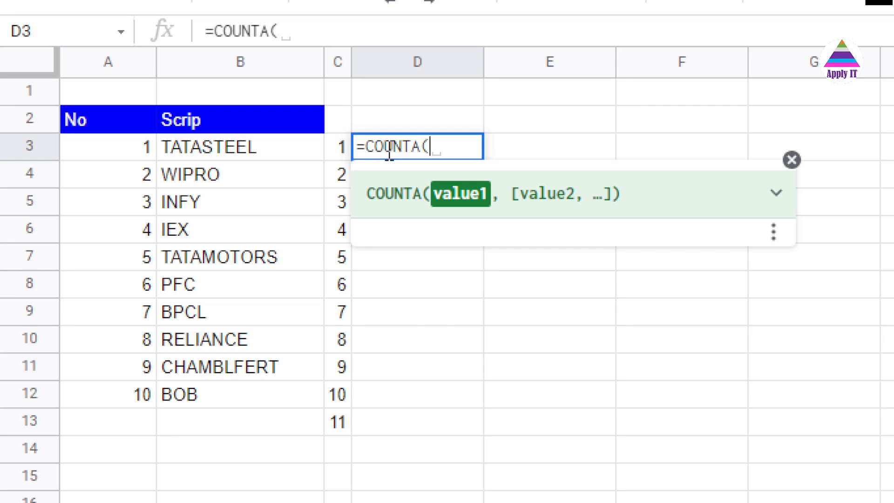
click(233, 156)
text(:B)
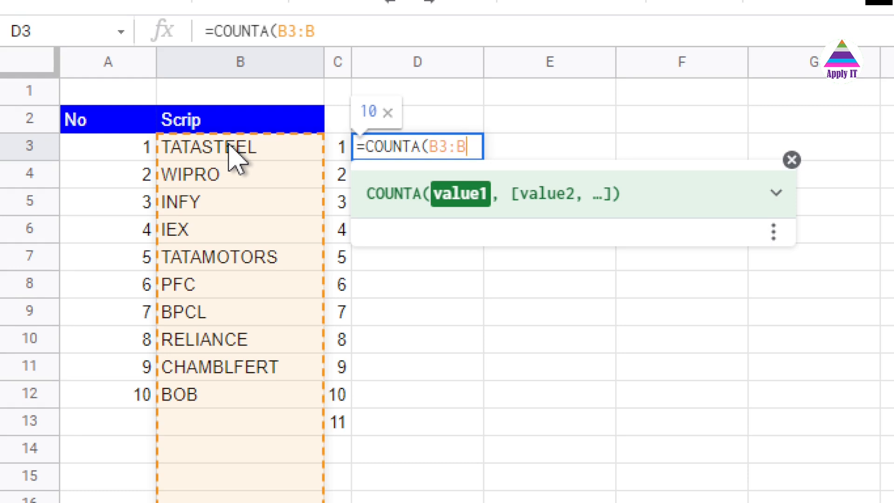
text())
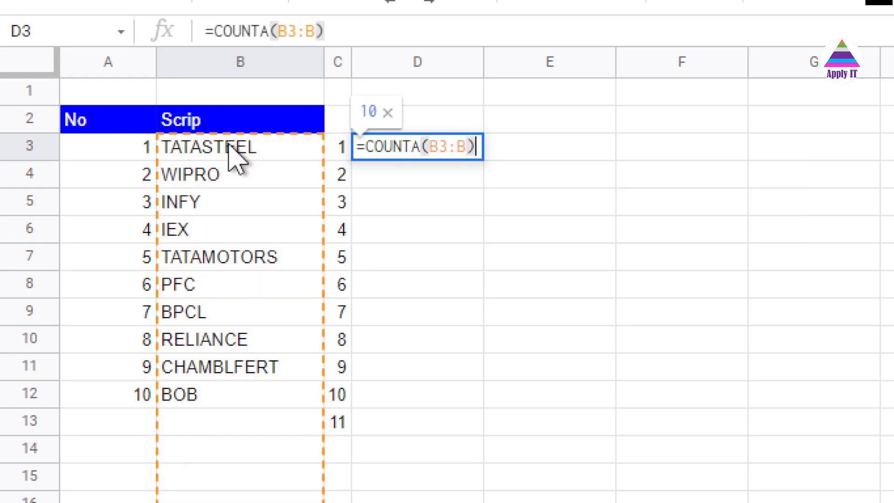
key(Return)
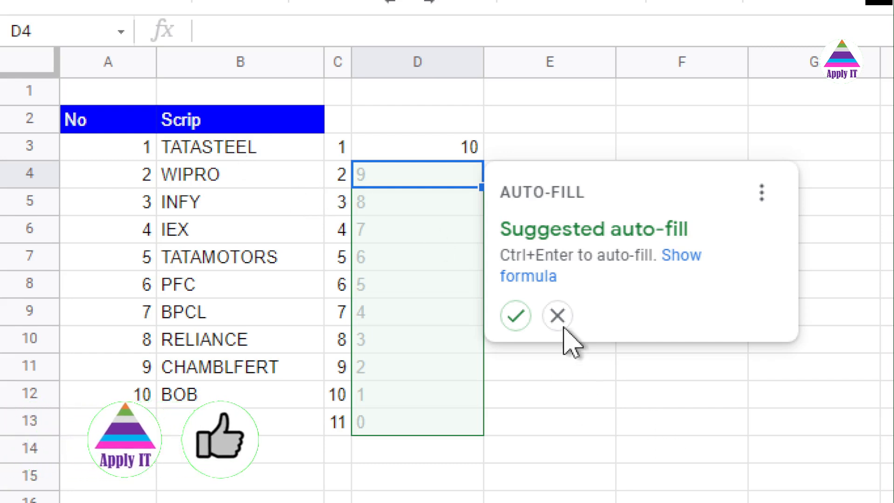
- Accept the suggested auto-fill of the COUNTA formula down to D13 and compare the formulas in D3 and D4
click(514, 317)
key(Up)
key(Down)
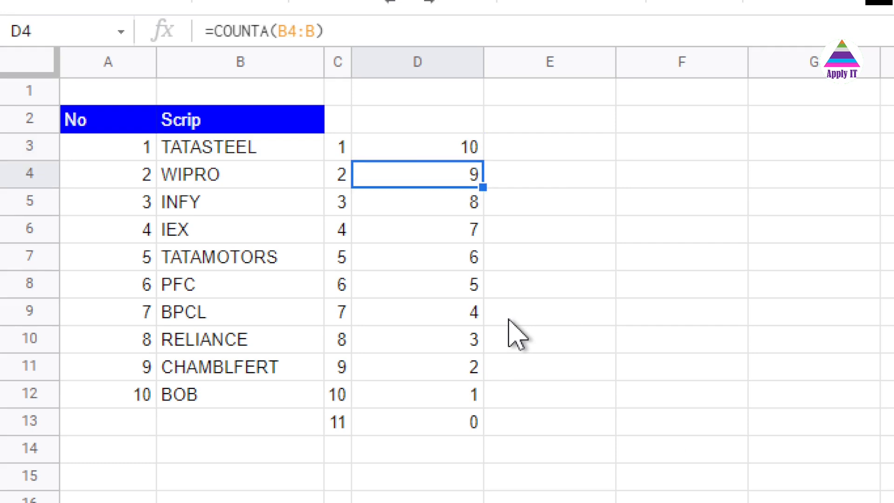
key(Up)
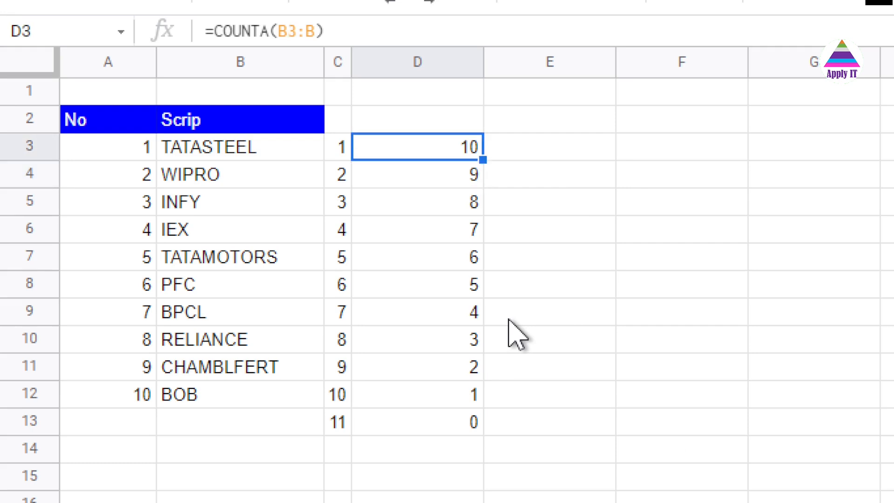
key(Down)
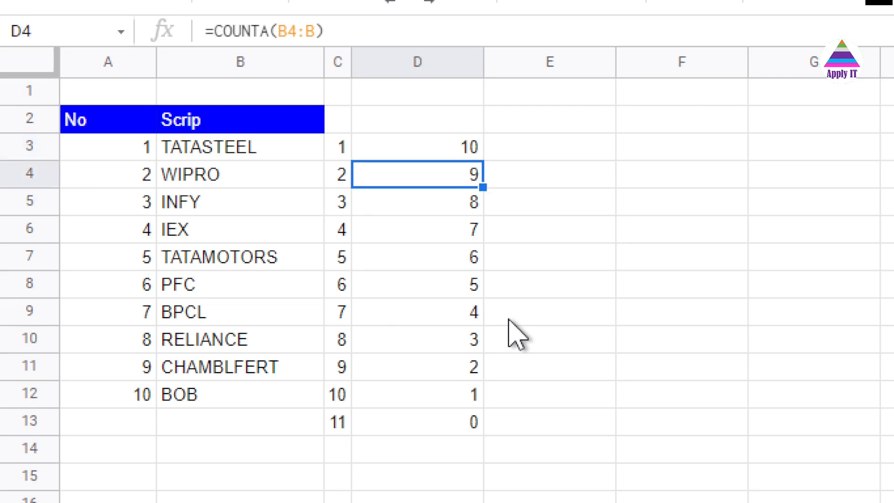
- Examine how COUNTA(B3:B) is nested as the rows argument of the SEQUENCE formula in A3, leaving the cell unedited
key(Up)
key(Left)
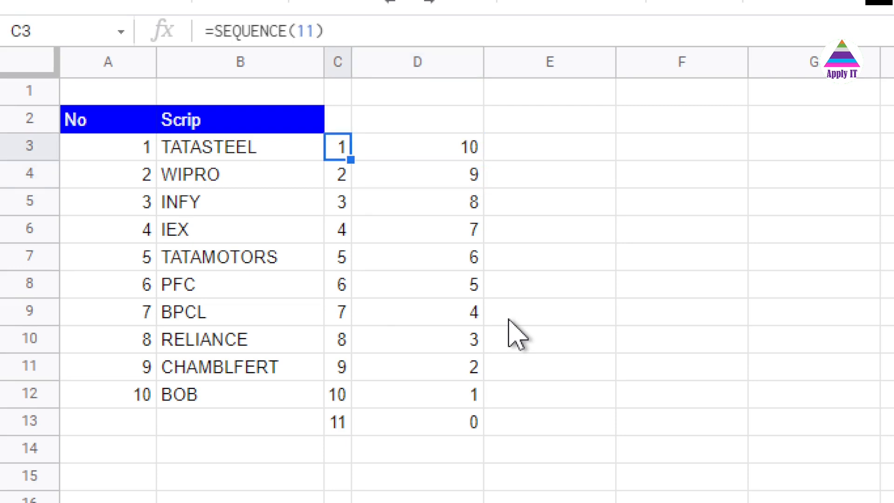
key(Left)
key(Left)
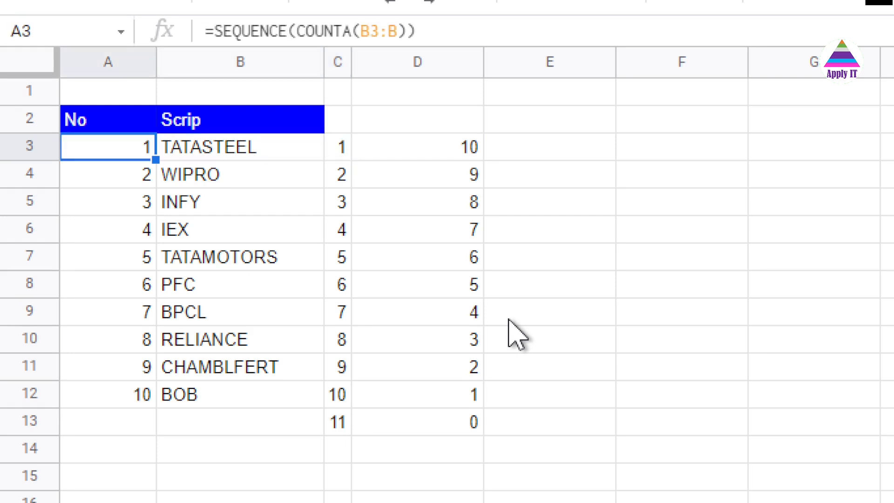
key(F2)
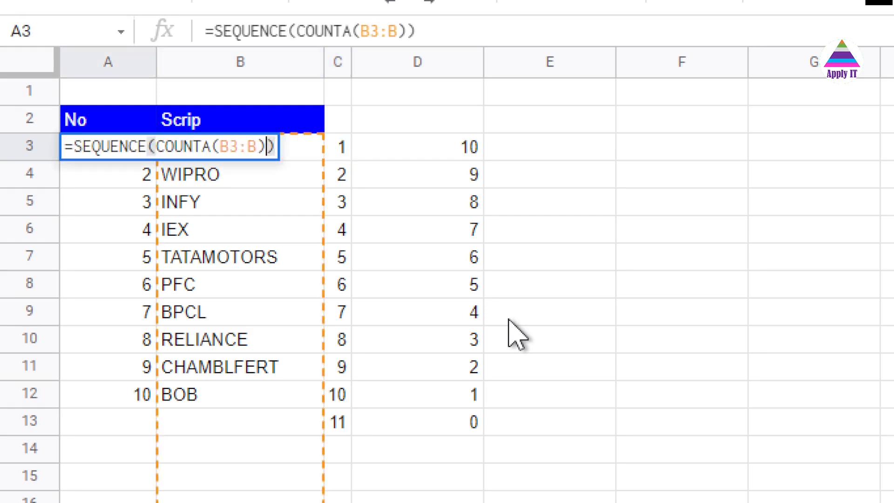
key(shift+Left)
key(shift+Left)
key(shift+Left)
key(shift+Left)
key(shift+Left)
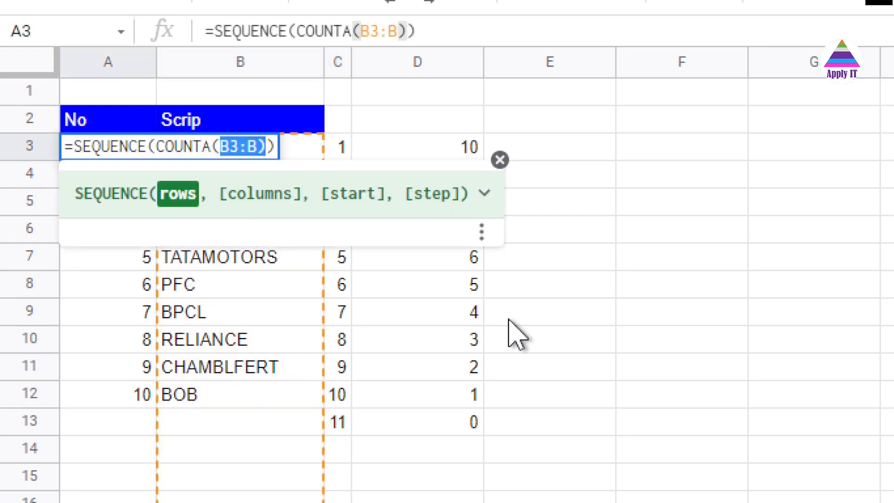
key(shift+Left)
key(shift+Left)
key(shift+Left)
key(shift+Left)
key(shift+Left)
key(shift+Left)
key(shift+Left)
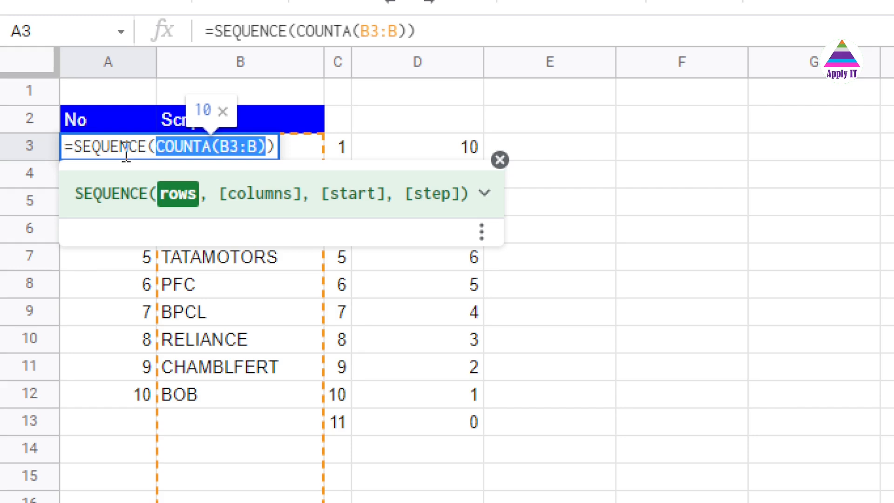
key(Escape)
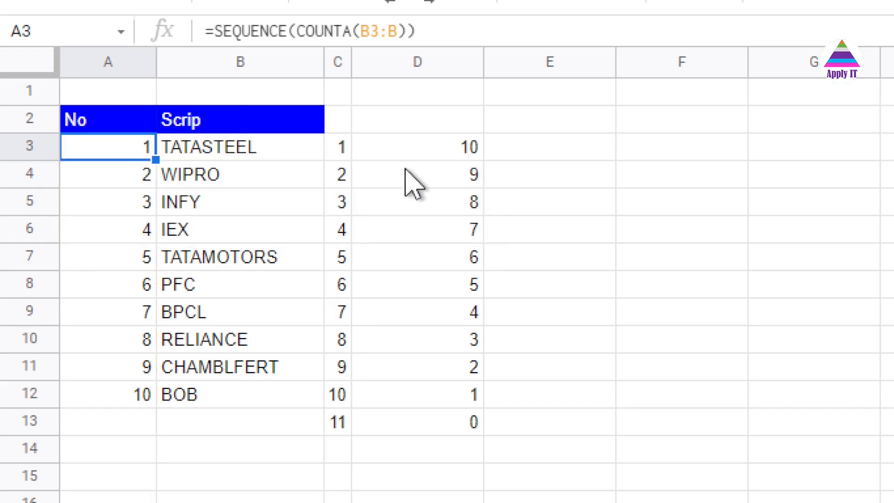
- Clear the trial SEQUENCE and COUNTA formulas from C3:D13
click(345, 151)
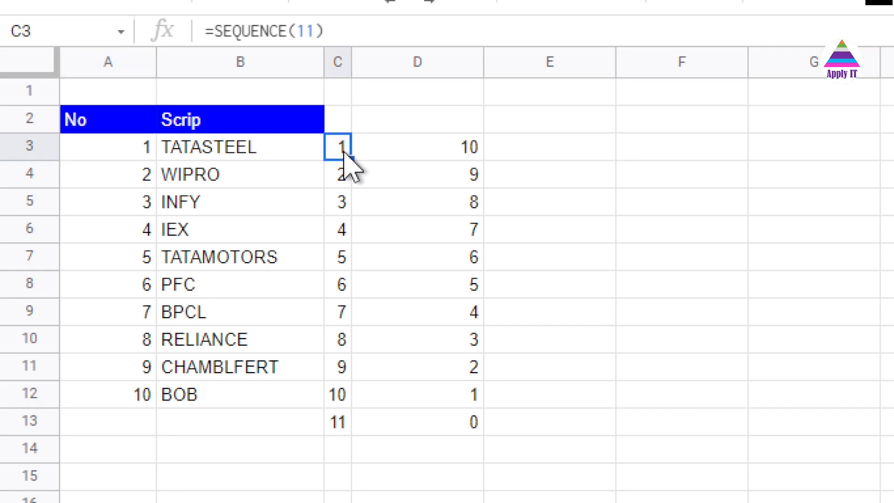
key(shift+Right)
key(shift+Down)
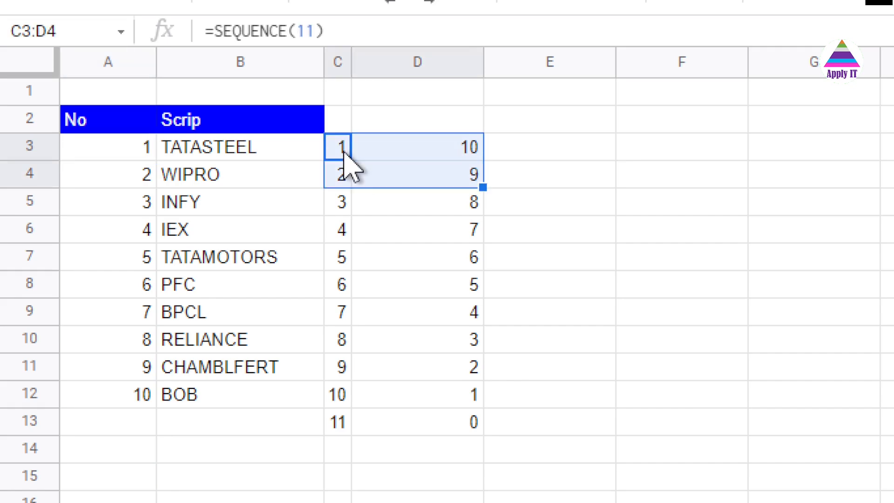
key(shift+Down)
key(shift+Down)
key(shift+Down)
key(shift+Down)
key(shift+Down)
key(shift+Down)
key(shift+Down)
key(shift+Down)
key(shift+Down)
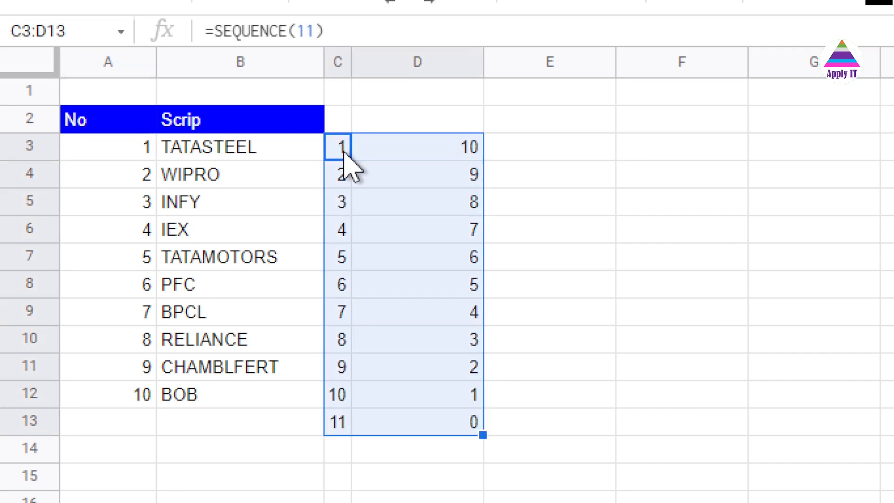
key(Delete)
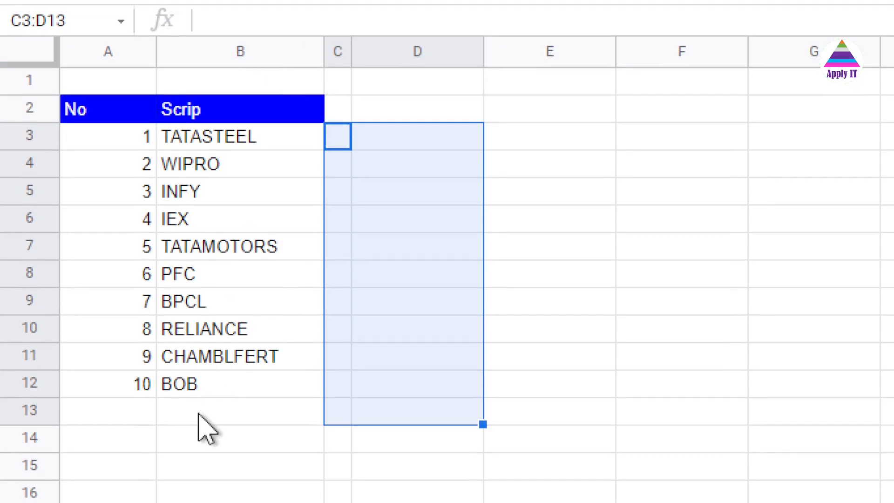
- Enter BPCL as a new scrip in B13 below BOB
click(200, 416)
text(B)
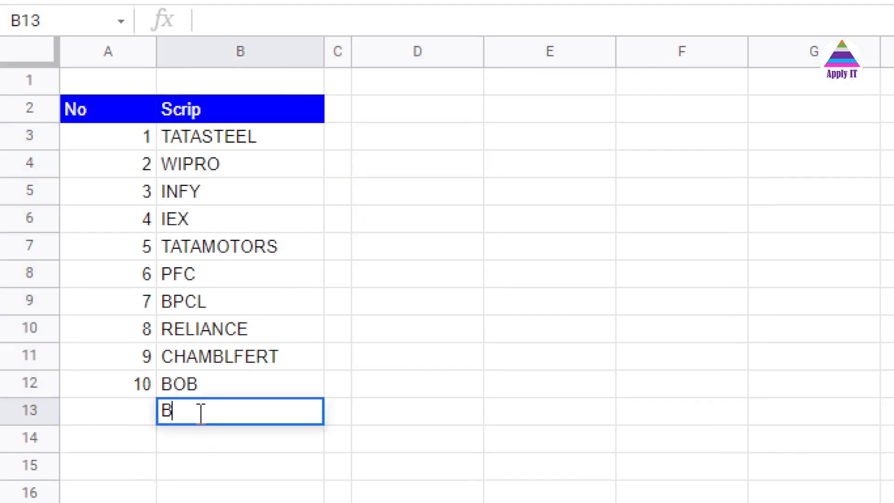
text(P)
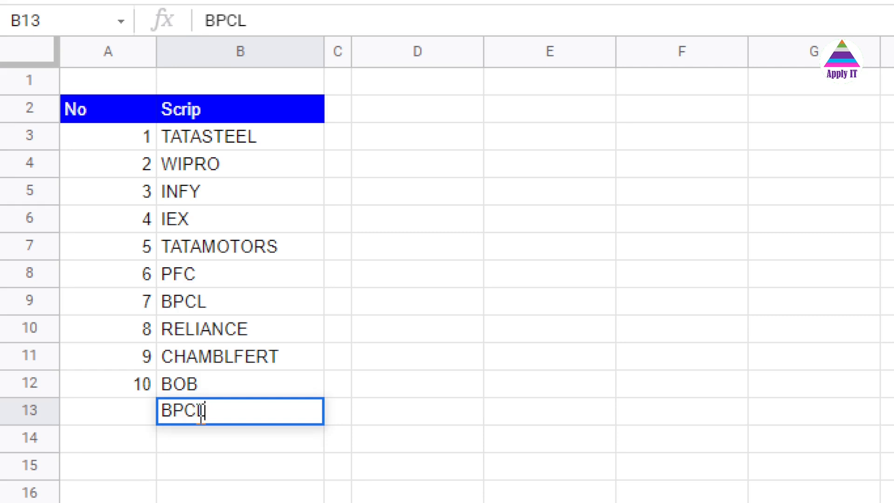
text(CL)
key(Return)
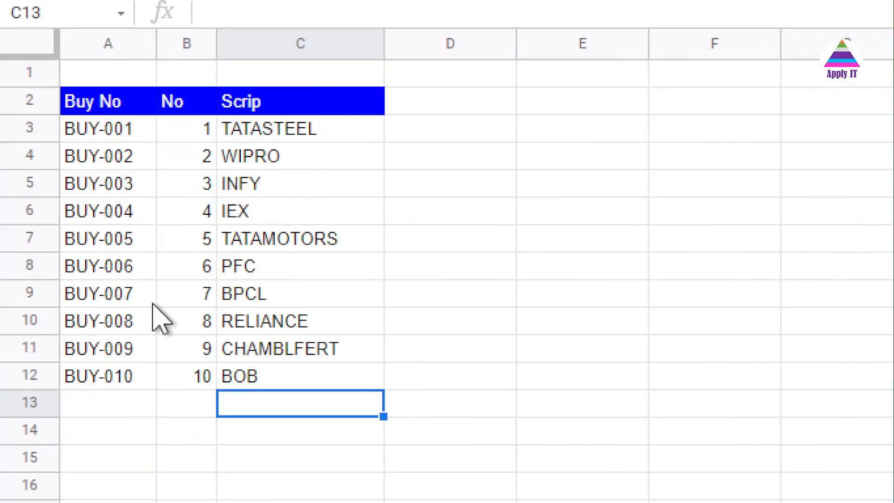
- Inspect the numbering formula in B3 of the Buy No list and select the empty cell D3
click(180, 137)
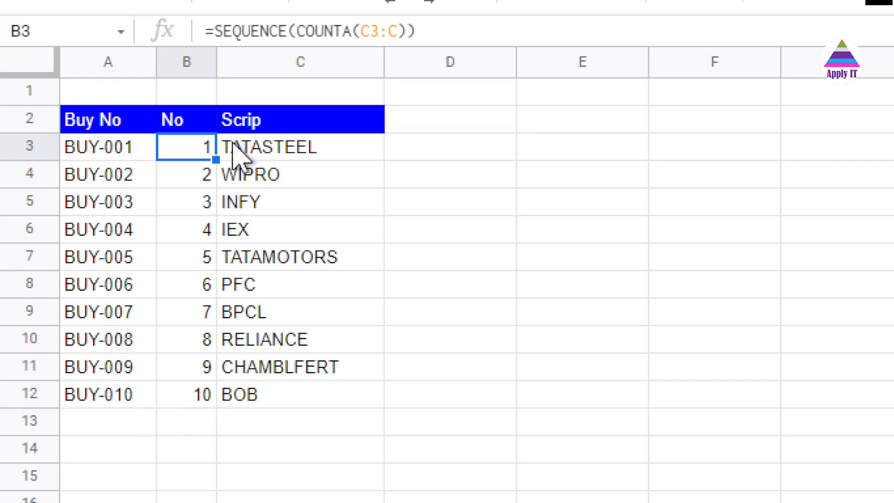
click(438, 158)
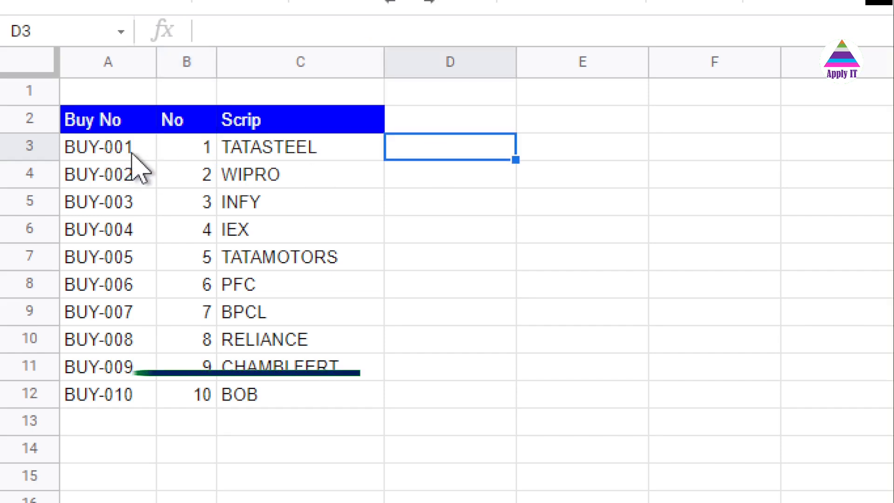
- Enter the formula =TEXT(B3,"000") in D3 to format the serial number with three digits
text(=)
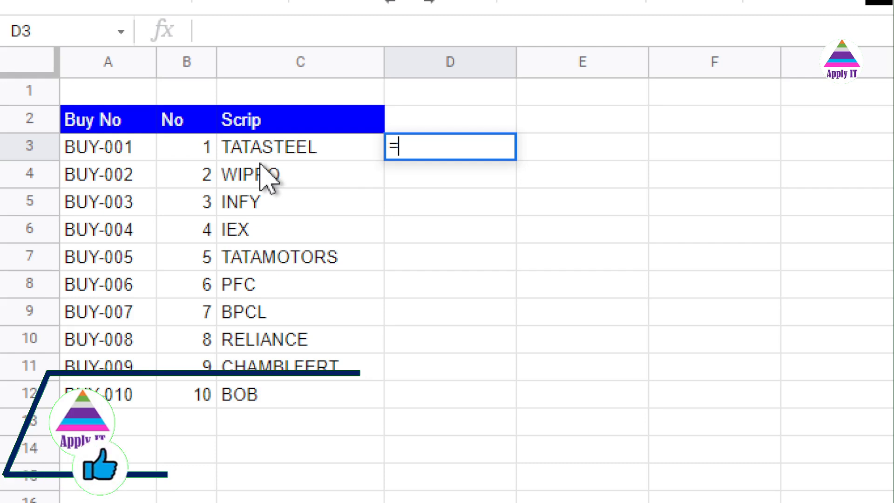
text(T)
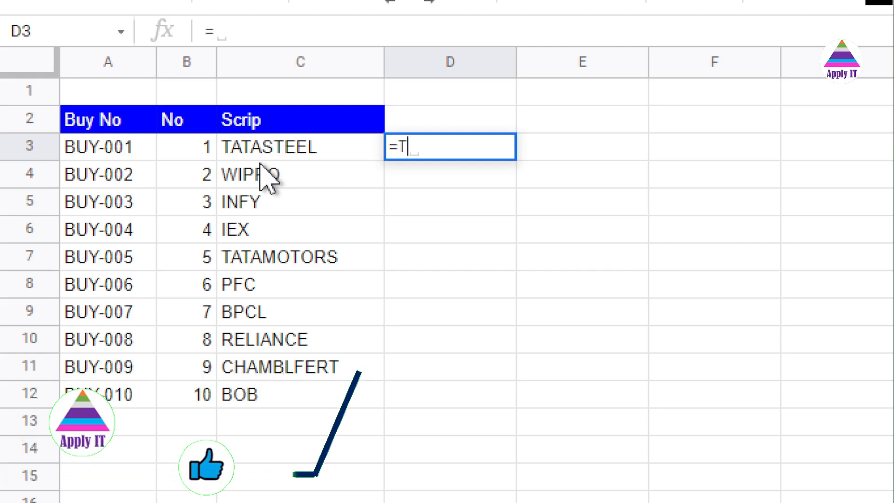
text(EXT()
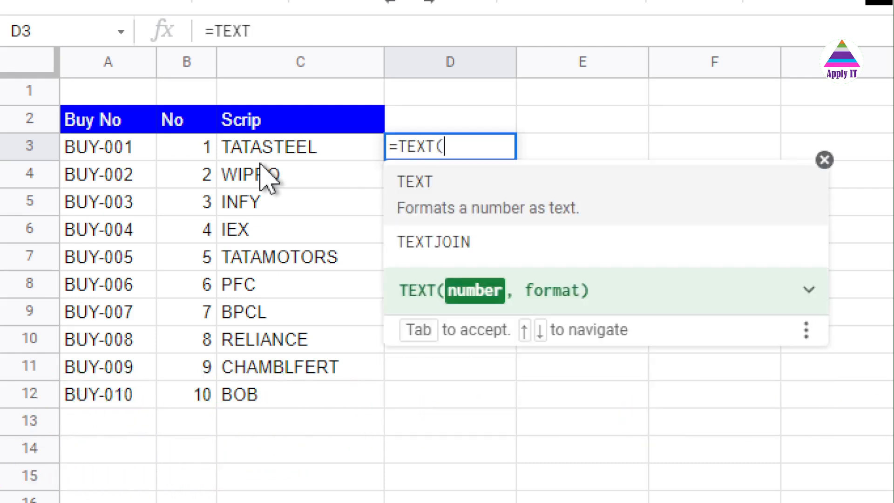
click(202, 153)
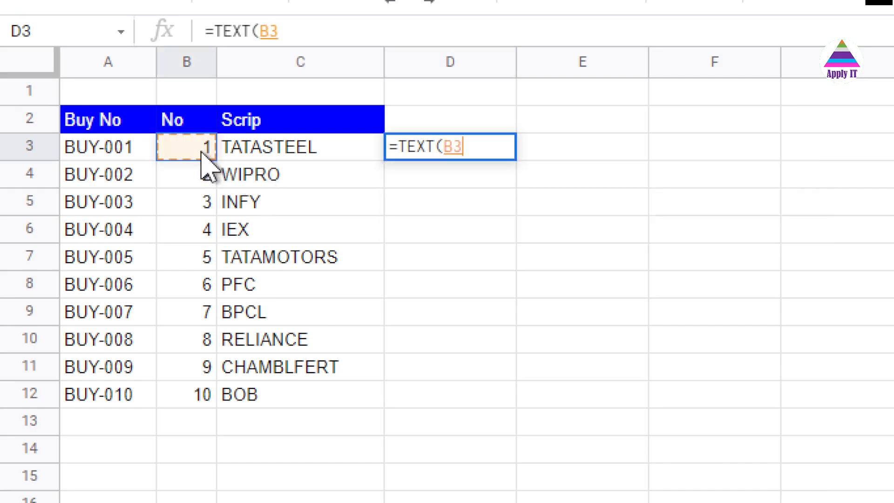
text(, )
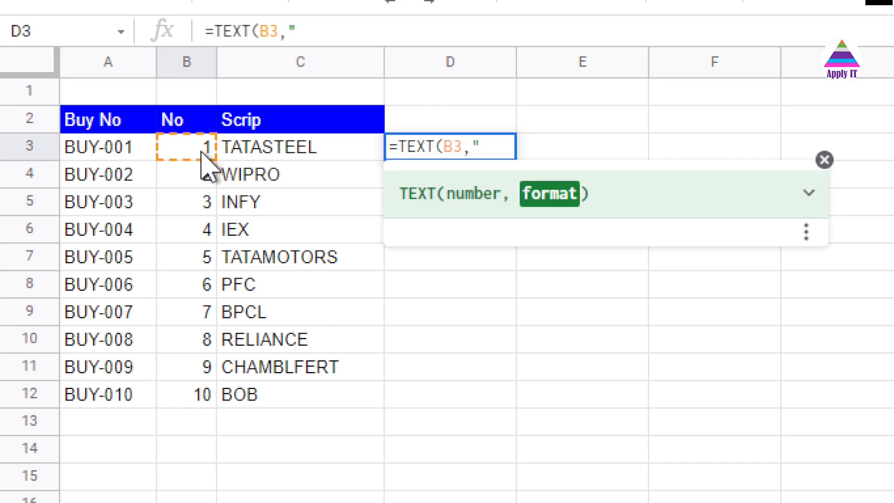
text(000")
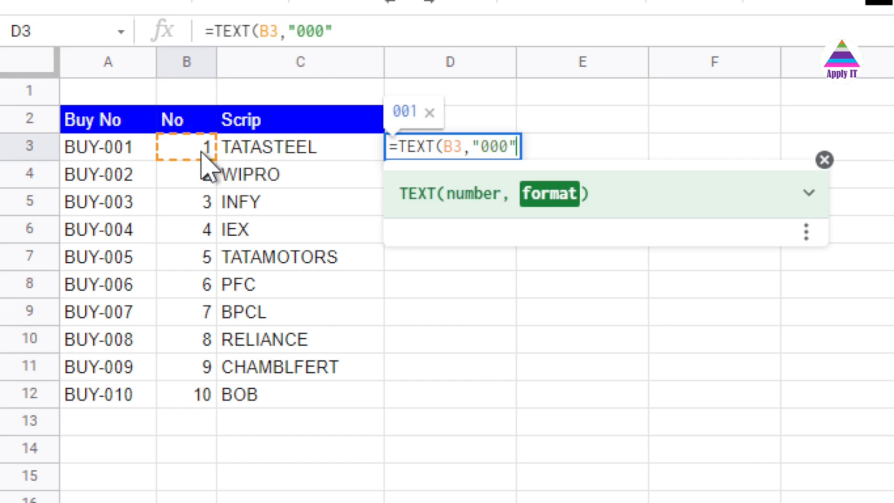
text())
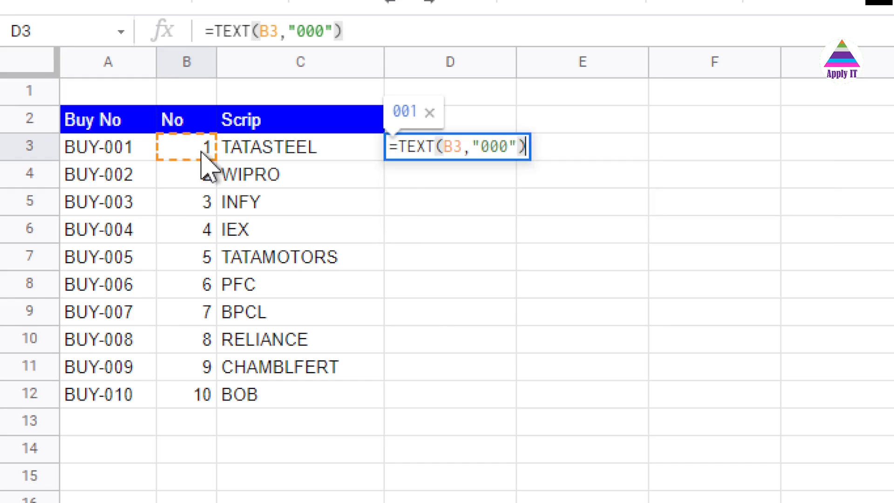
key(Return)
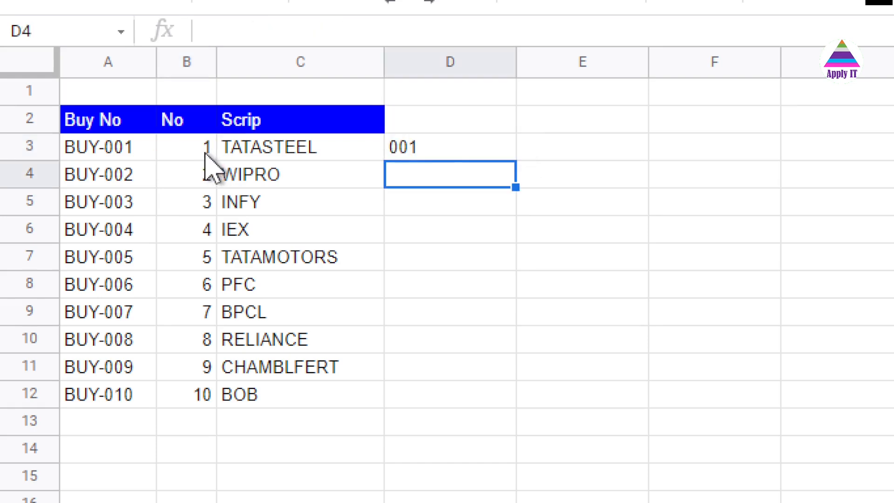
- Prefix the D3 formula with "BUY-" so it reads ="BUY-"&TEXT(B3,"000")
click(417, 148)
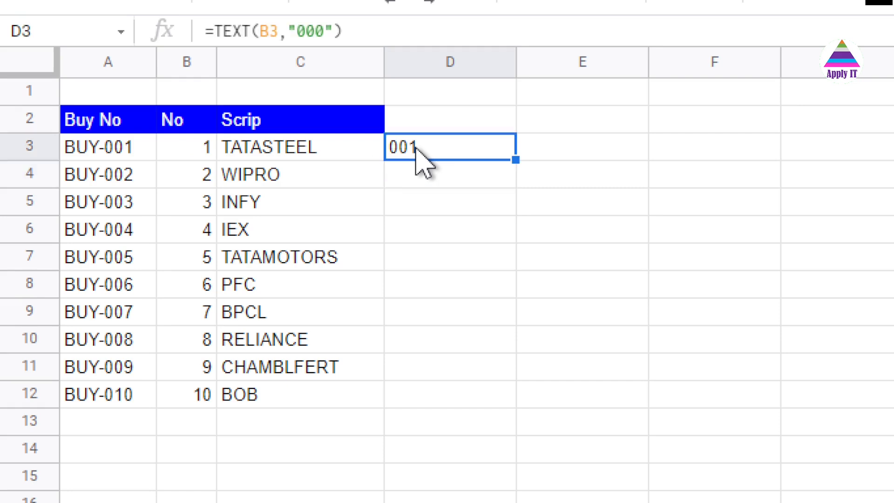
click(176, 155)
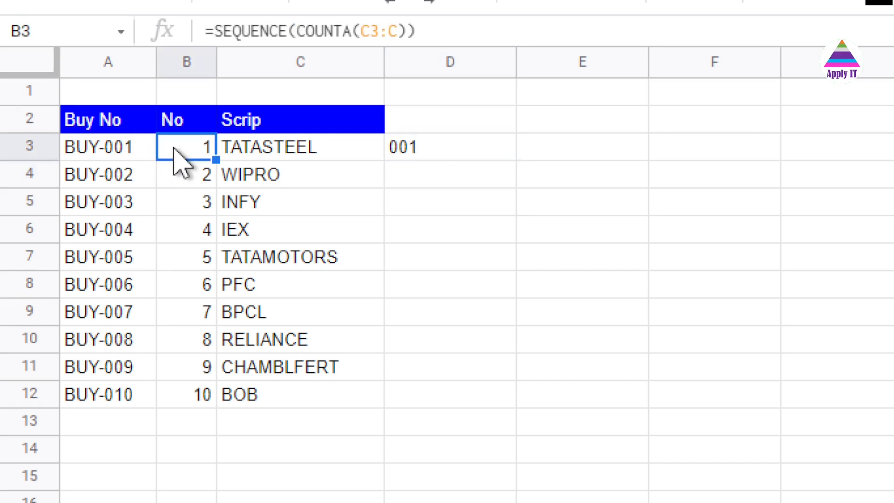
click(423, 139)
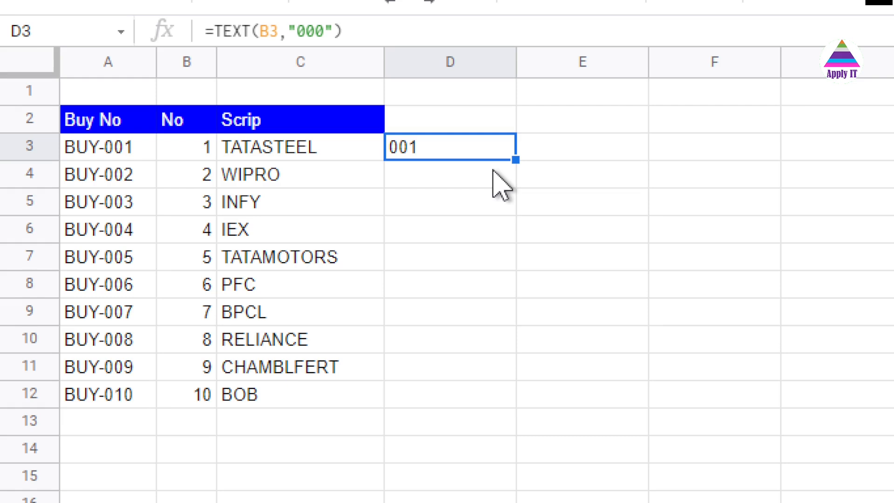
key(F2)
key(Left)
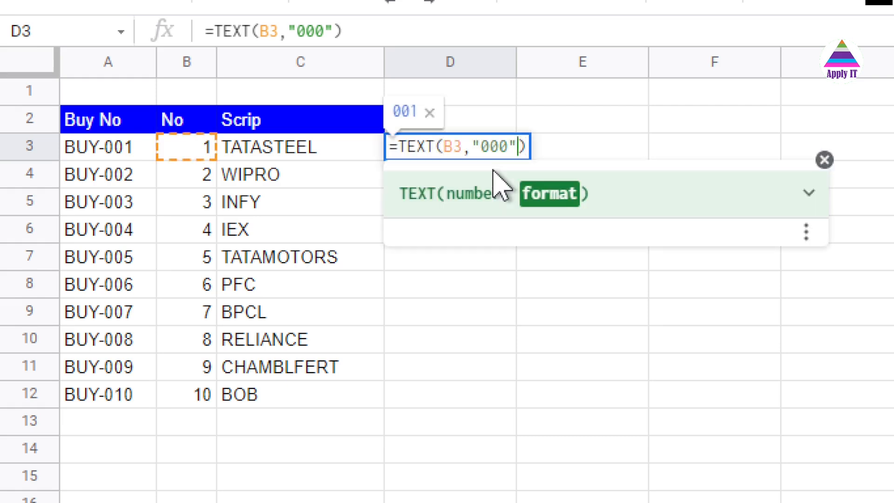
key(Left)
key(Left)
key(Left)
key(Left)
key(Left)
key(Left)
key(Left)
key(Left)
key(Left)
key(Left)
key(Left)
key(Left)
key(Left)
text(")
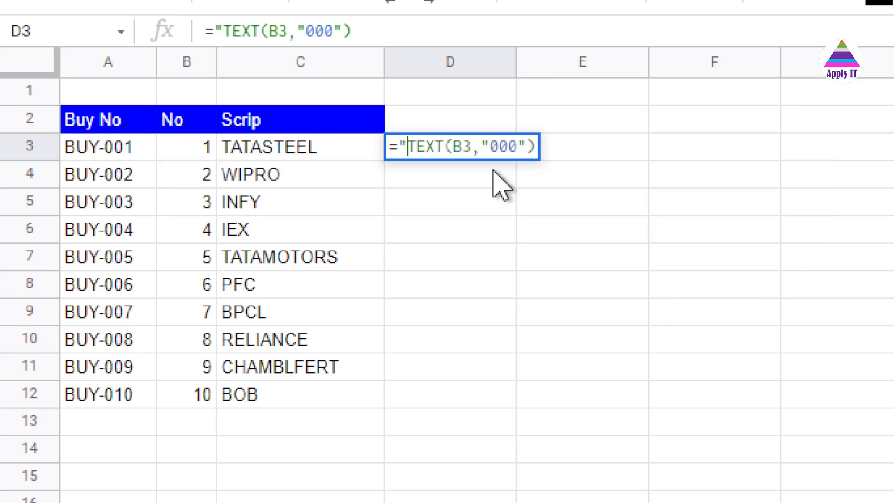
text(b)
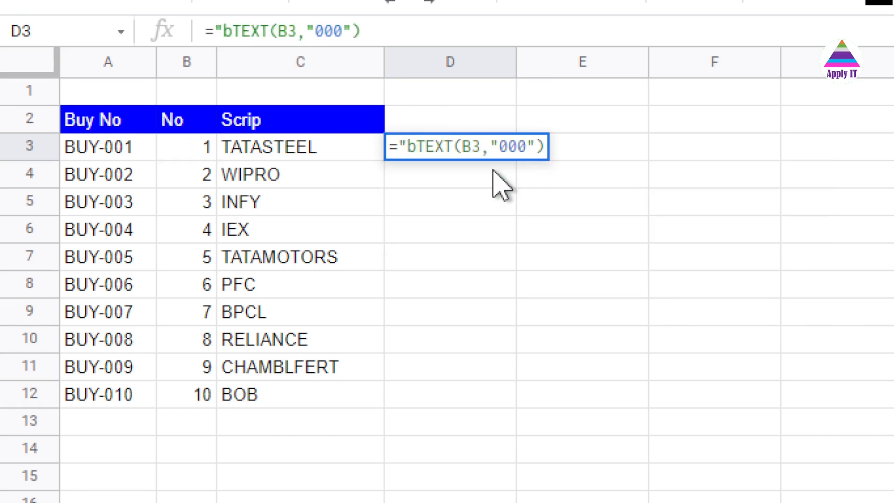
key(BackSpace)
text(BUY)
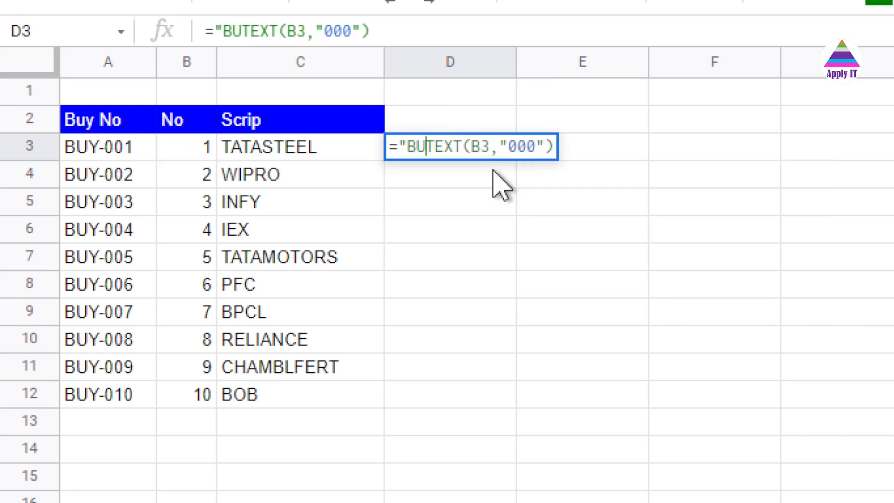
text(-)
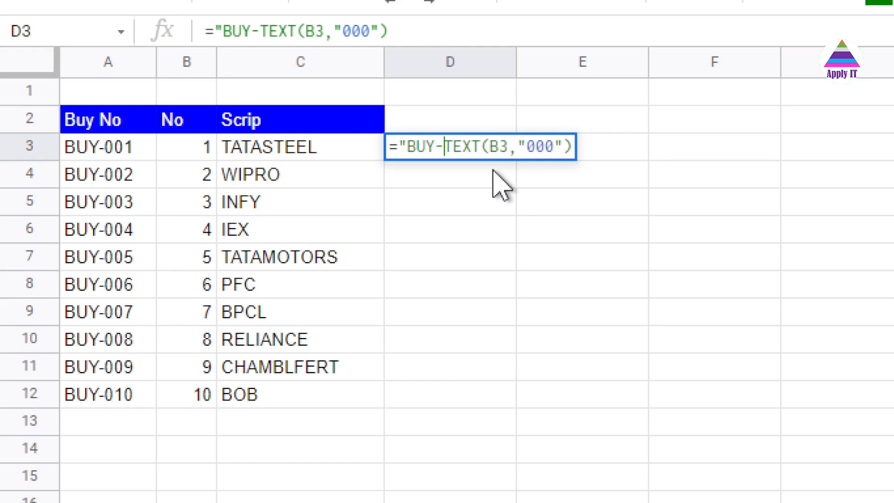
text("&)
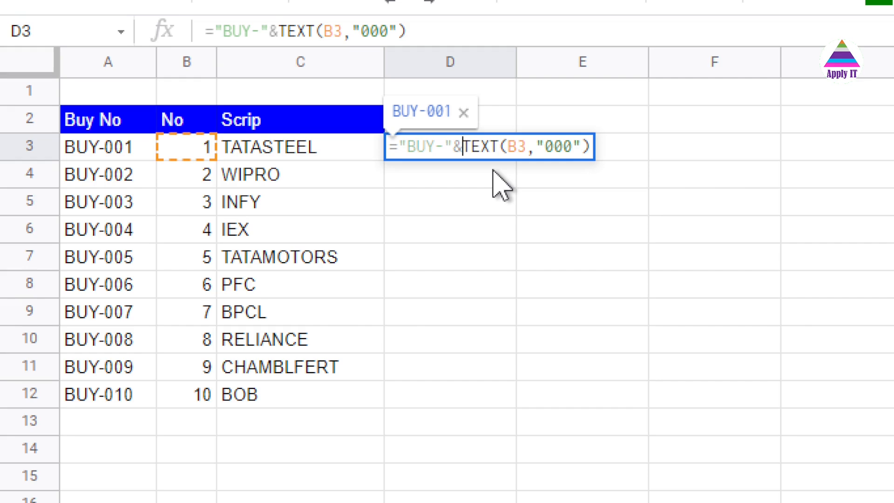
key(Return)
- Copy the prefixed Buy number formula from D3 into D4:D14
key(Up)
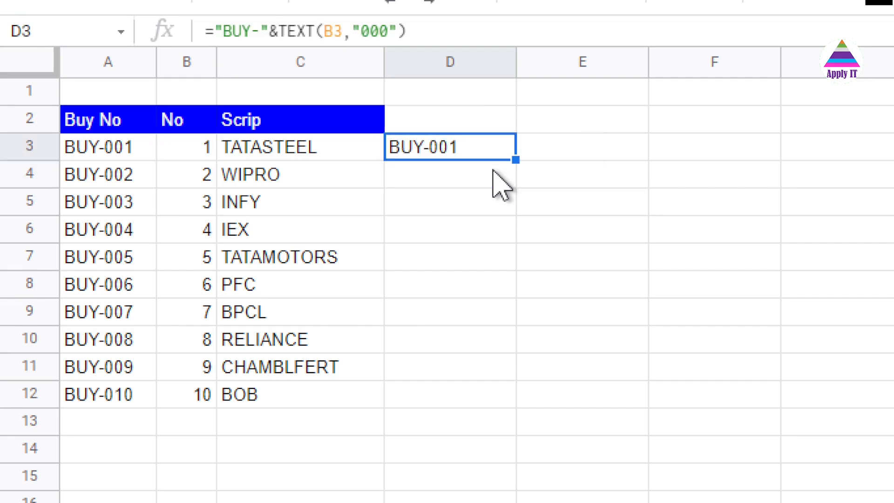
key(ctrl+c)
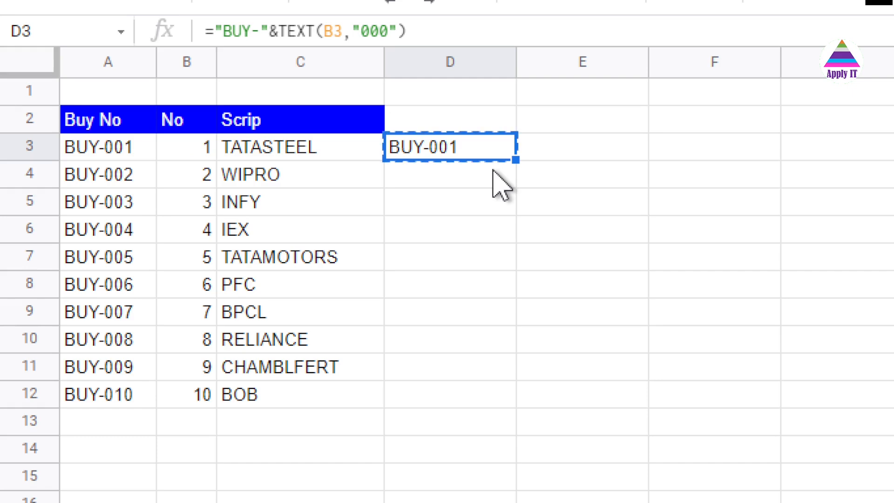
key(Down)
key(shift+Down)
key(shift+Down)
key(shift+Down)
key(shift+Down)
key(shift+Down)
key(shift+Down)
key(shift+Down)
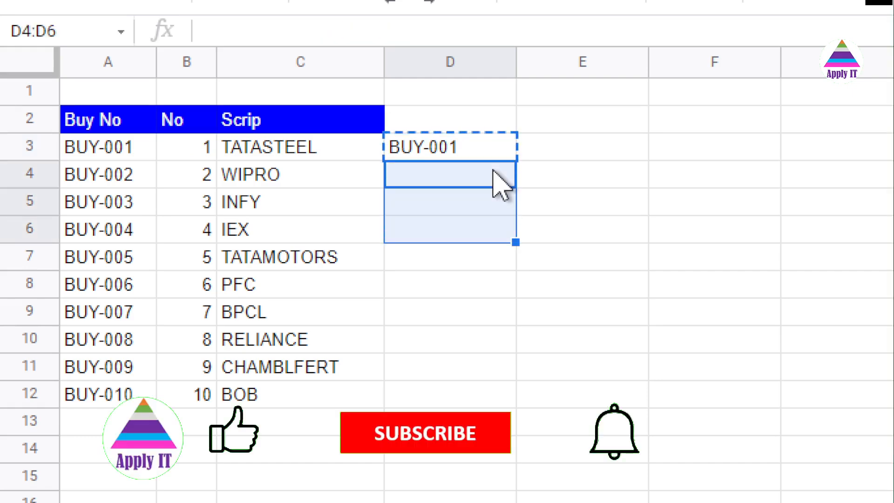
key(shift+Down)
key(shift+Down)
key(shift+Down)
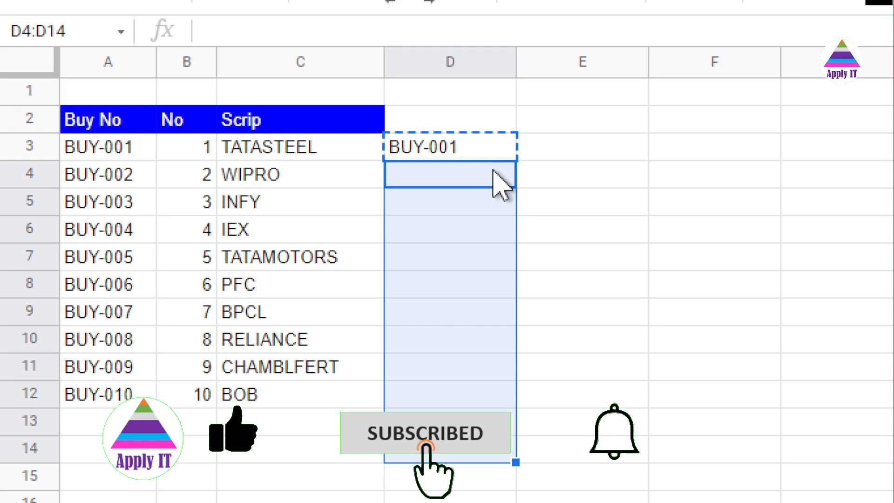
key(ctrl+v)
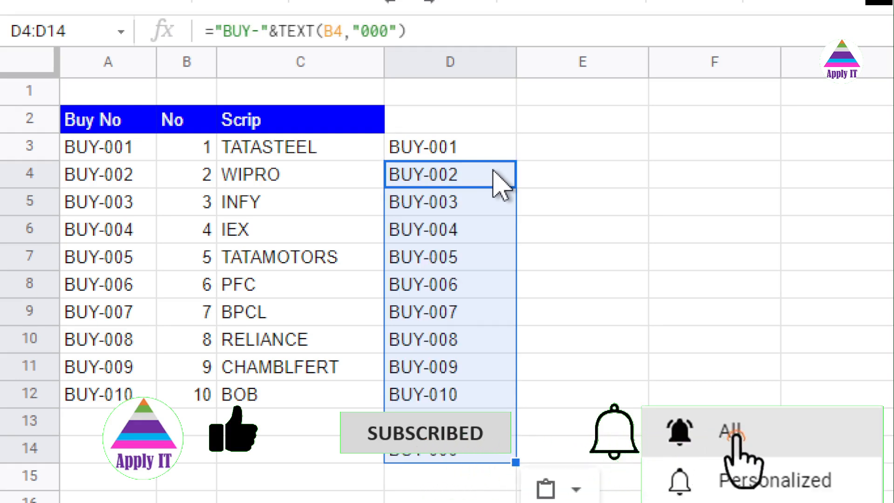
- Compare the copied formulas in column D through row 13 with the empty No cell B13 and the Buy No formula in A13
key(Down)
key(Down)
key(Down)
key(Down)
key(Down)
key(Down)
key(Down)
key(Down)
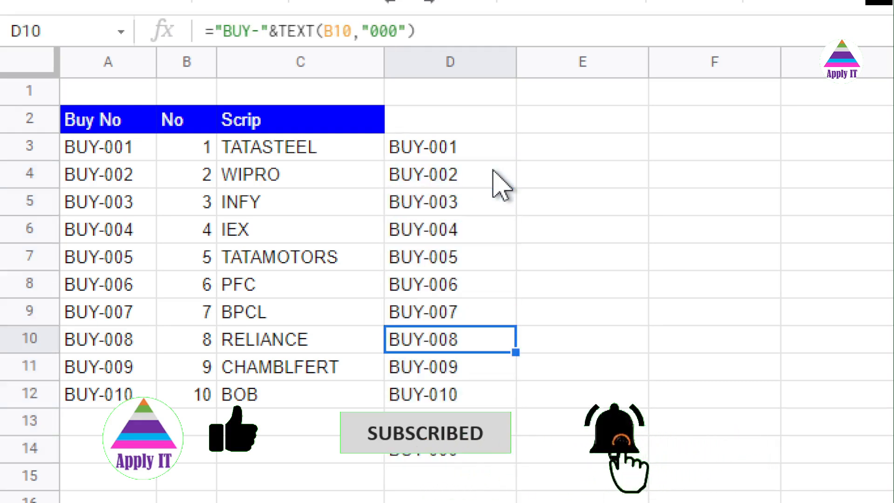
key(Down)
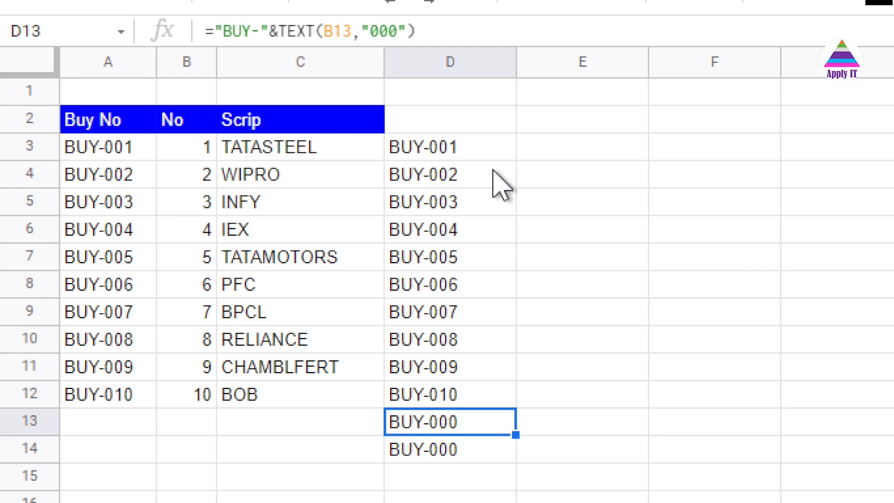
key(Right)
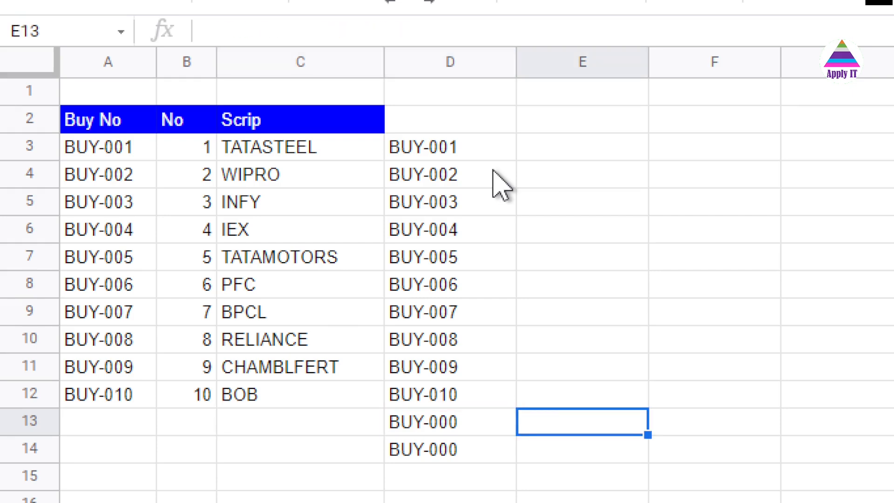
key(Left)
key(Left)
key(Left)
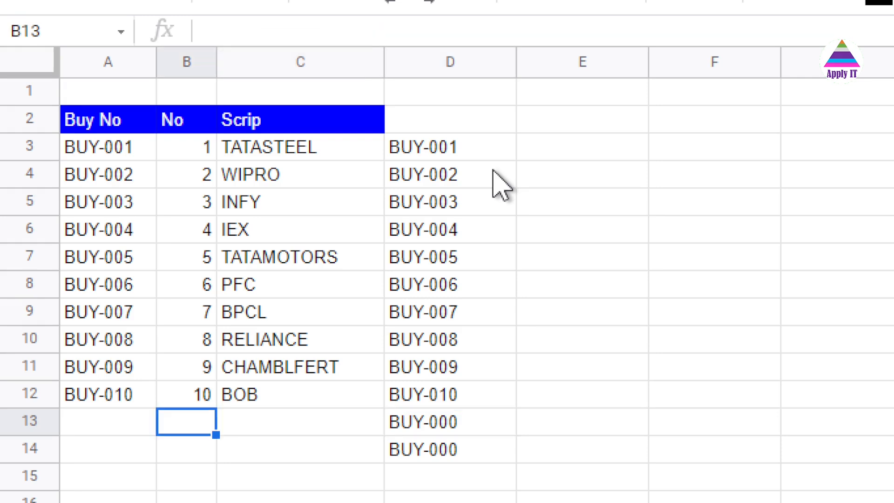
key(Right)
key(Right)
key(Right)
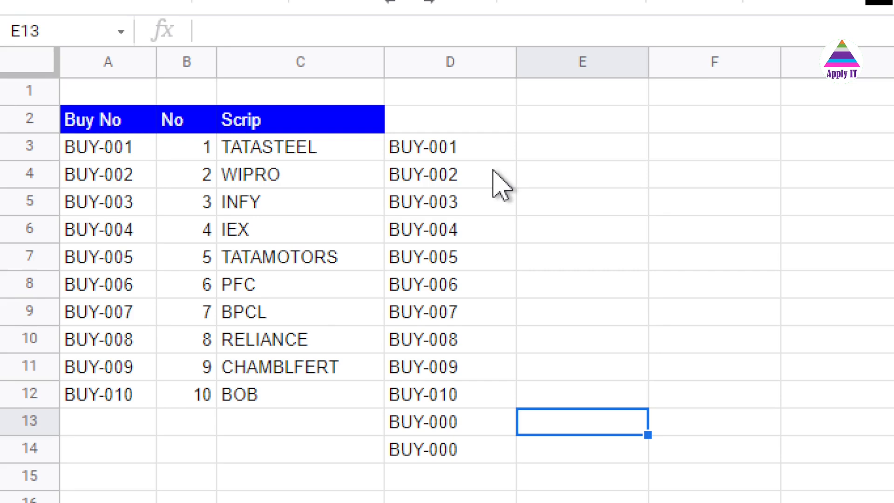
key(Left)
key(Left)
key(Left)
key(Left)
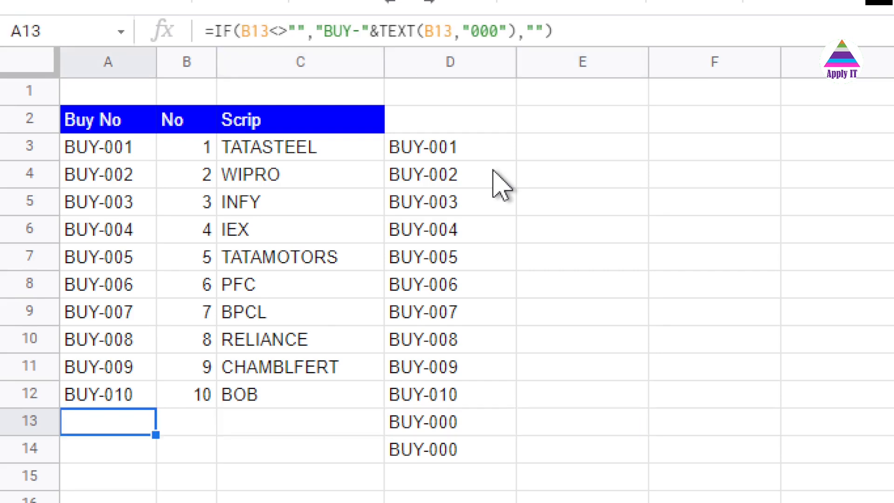
key(Up)
key(Down)
- Open the IF formula in A13 and examine its logical condition B13<>""
key(F2)
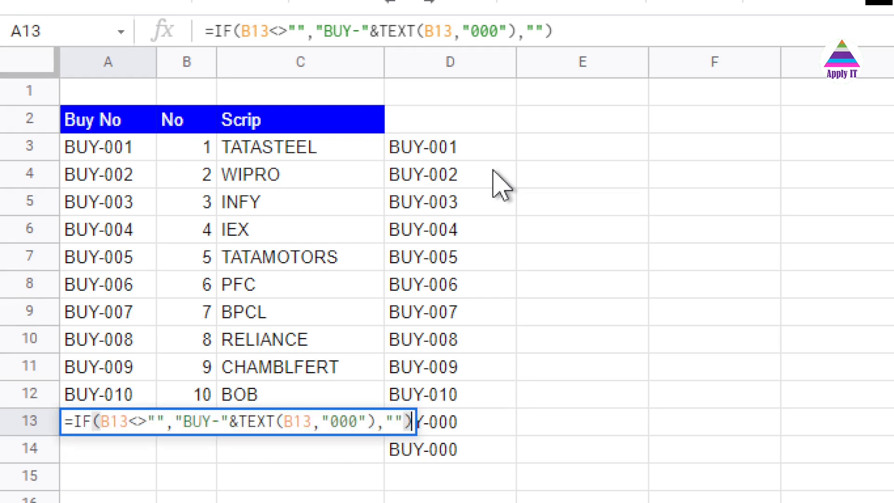
key(Left)
key(Left)
key(Left)
key(Left)
key(Left)
key(Left)
key(Left)
key(Left)
key(Left)
key(Left)
key(Left)
key(Left)
key(Left)
key(Left)
key(Left)
key(Left)
key(Left)
key(Left)
key(Left)
key(Left)
key(Left)
key(Left)
key(Left)
key(Left)
key(Left)
key(Left)
key(Left)
key(Left)
key(Left)
key(Left)
key(Left)
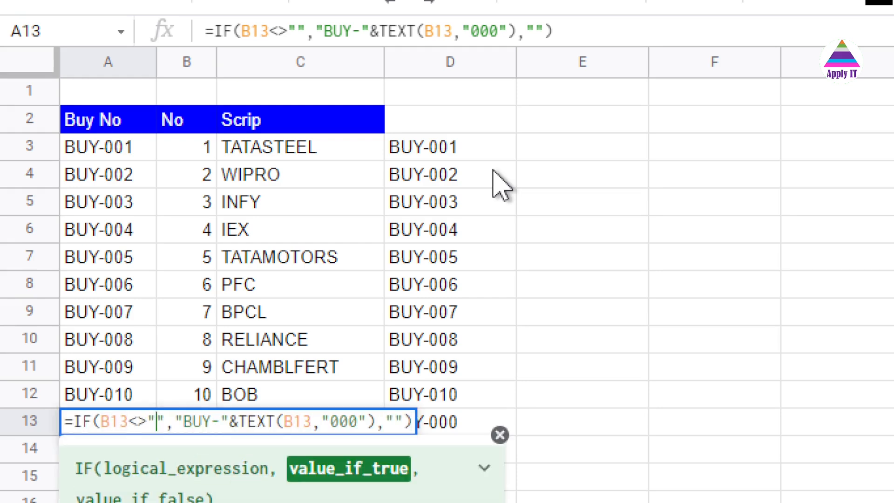
key(Left)
key(Left)
key(Left)
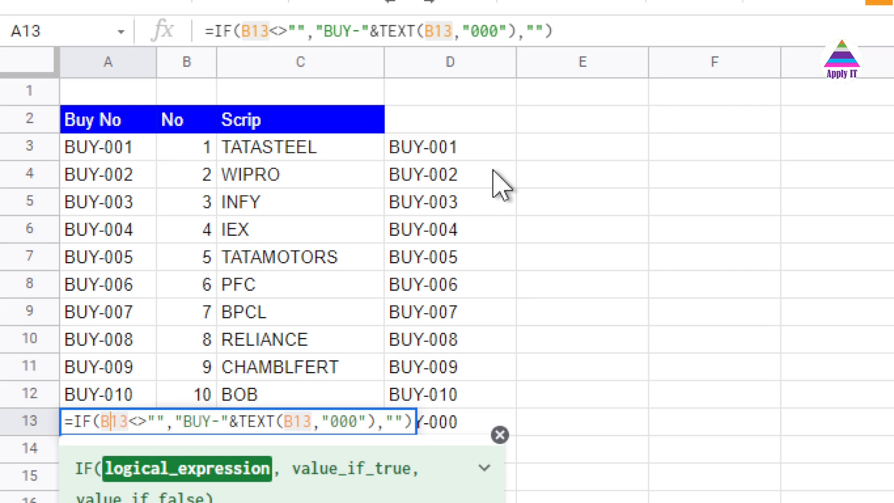
key(shift+Right)
key(shift+Right)
key(shift+Right)
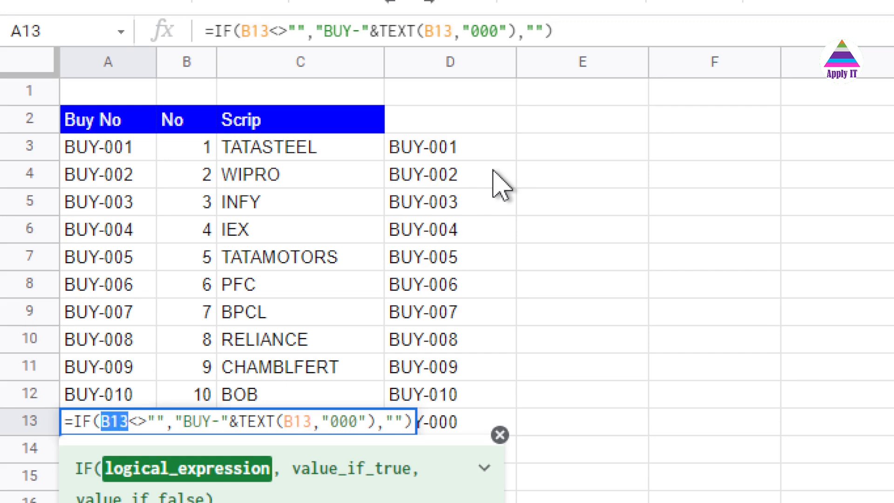
key(Right)
key(shift+Right)
key(shift+Right)
key(shift+Right)
key(shift+Right)
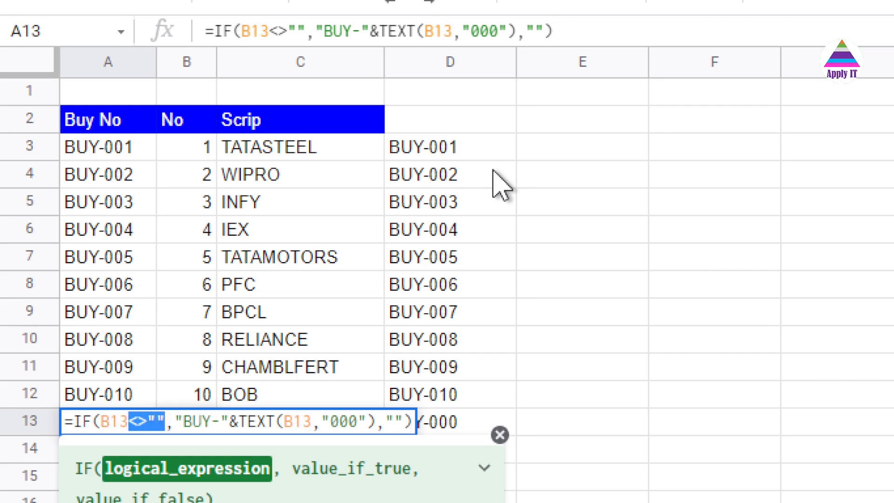
- Examine the true value "BUY-"&TEXT(B13,"000") and the empty false value in A13's IF formula, leaving the cell unedited
key(Right)
key(Right)
key(shift+Right)
key(shift+Right)
key(shift+Right)
key(shift+Right)
key(shift+Right)
key(shift+Right)
key(shift+Right)
key(shift+Right)
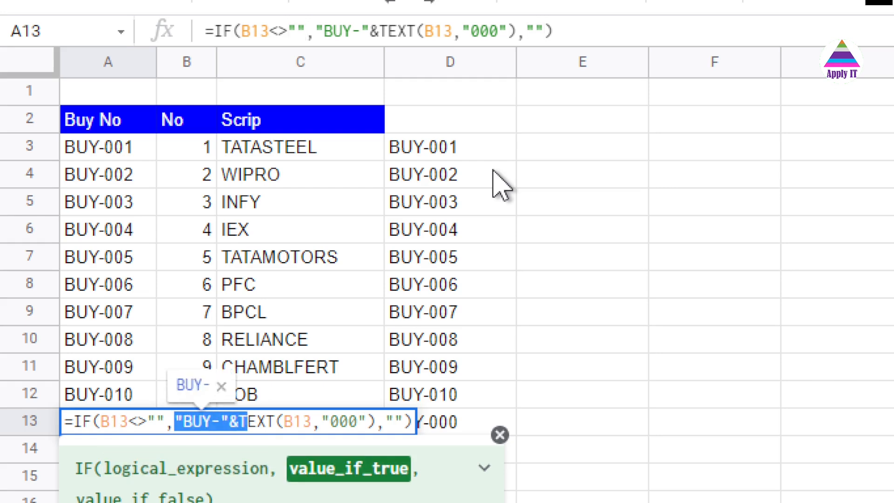
key(shift+Right)
key(shift+Right)
key(shift+Right)
key(shift+Right)
key(shift+Right)
key(shift+Right)
key(shift+Right)
key(shift+Right)
key(shift+Right)
key(shift+Right)
key(shift+Right)
key(shift+Right)
key(shift+Right)
key(shift+Right)
key(Right)
key(Right)
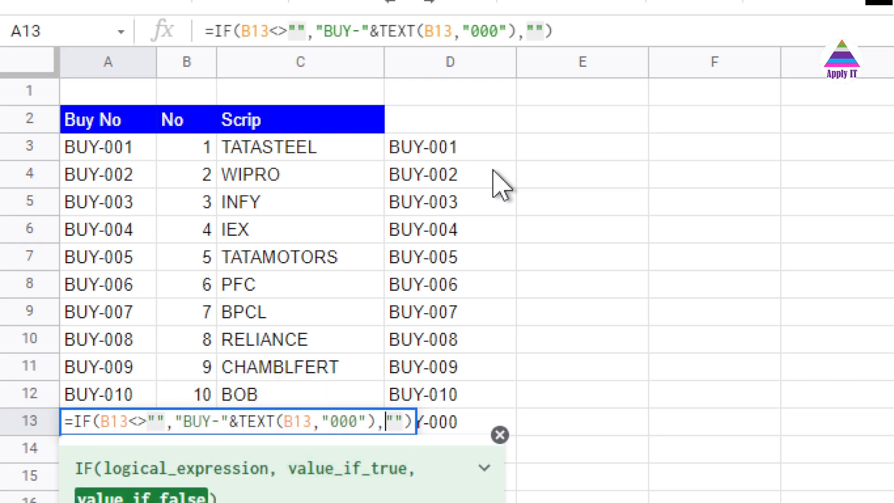
key(shift+Right)
key(shift+Right)
key(Return)
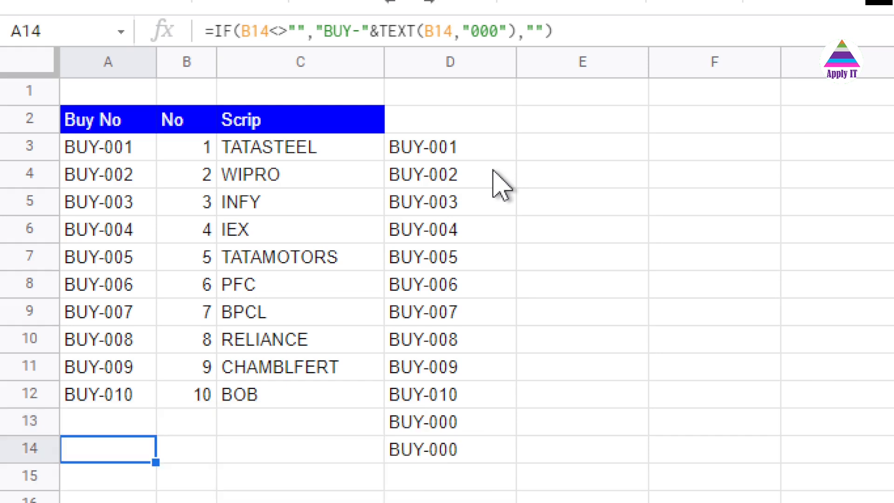
key(Up)
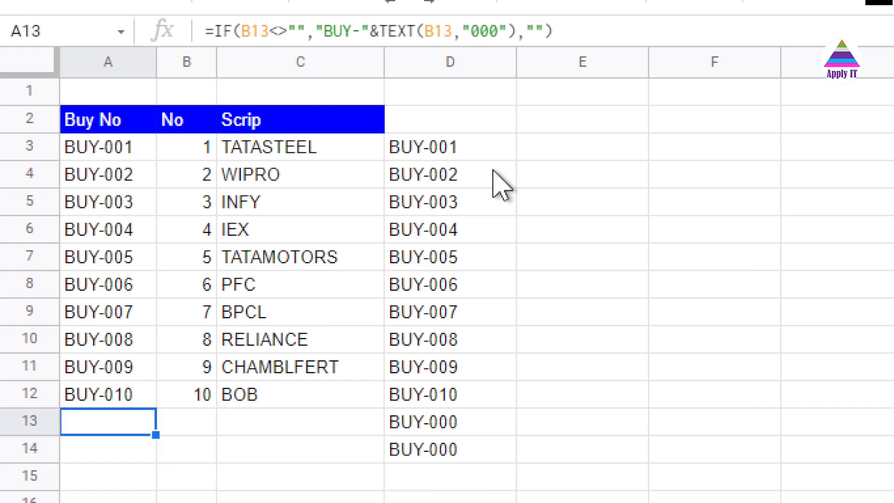